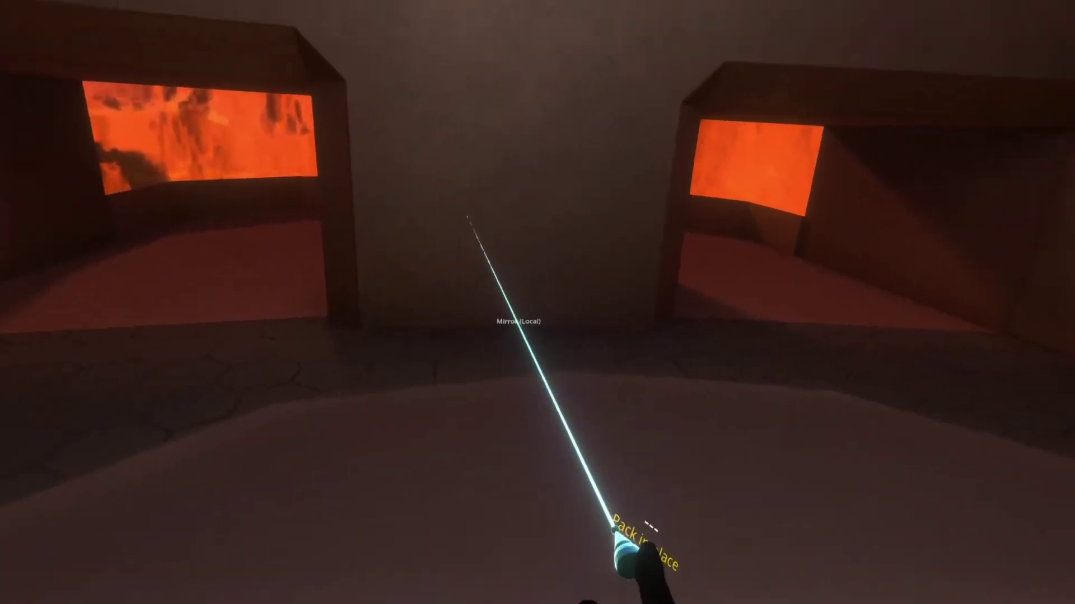
Look through the value types offered for the Dynamic Variable Input node under Variables, and close the LogiX node browser.
{"action": "left_click", "coordinate": [566, 448]}
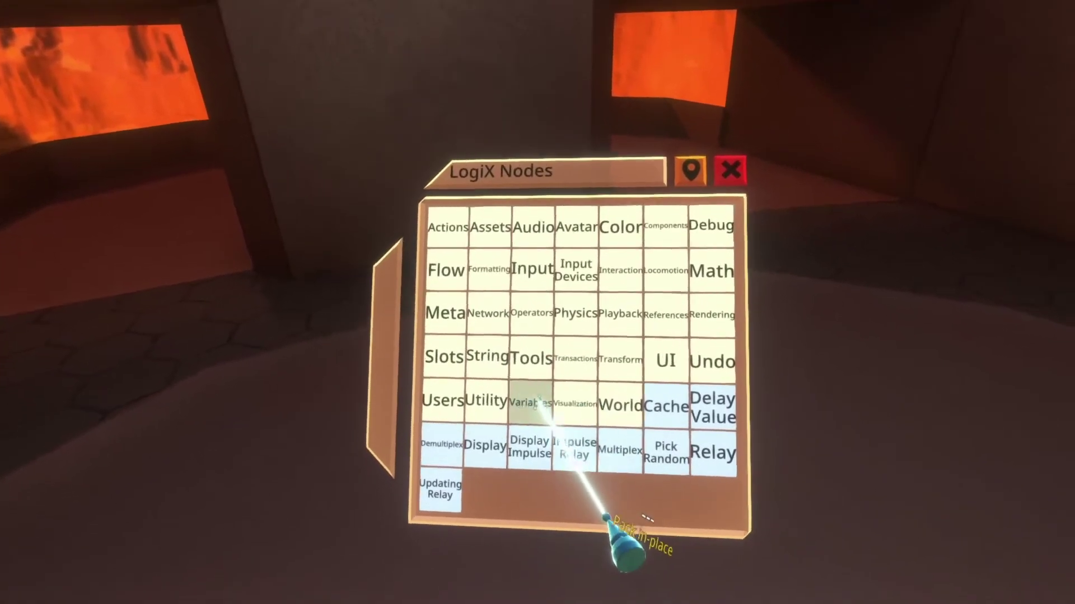
{"action": "left_click", "coordinate": [542, 436]}
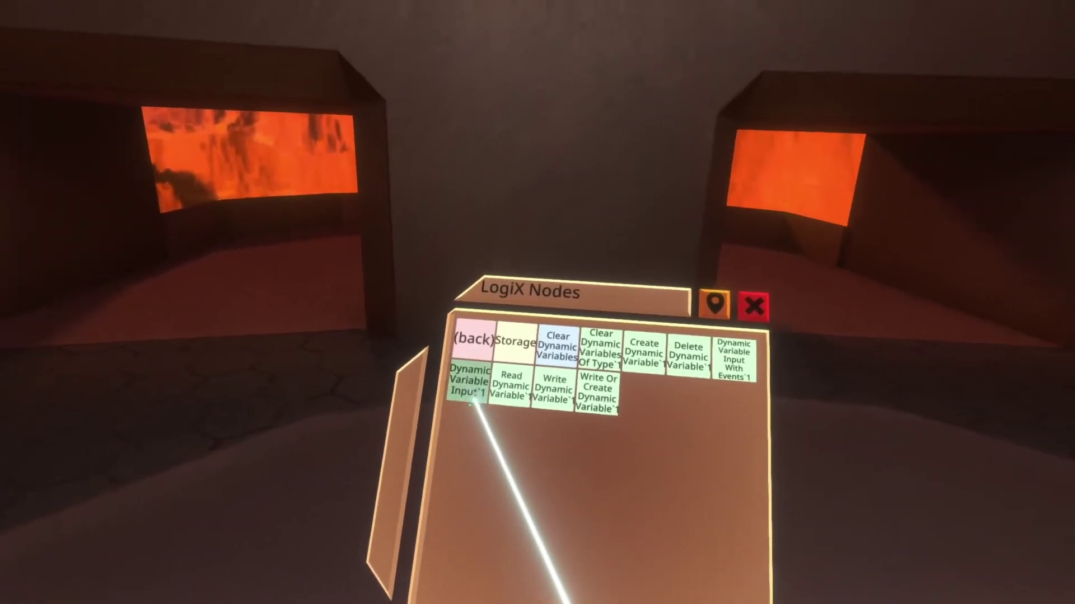
{"action": "left_click", "coordinate": [493, 358]}
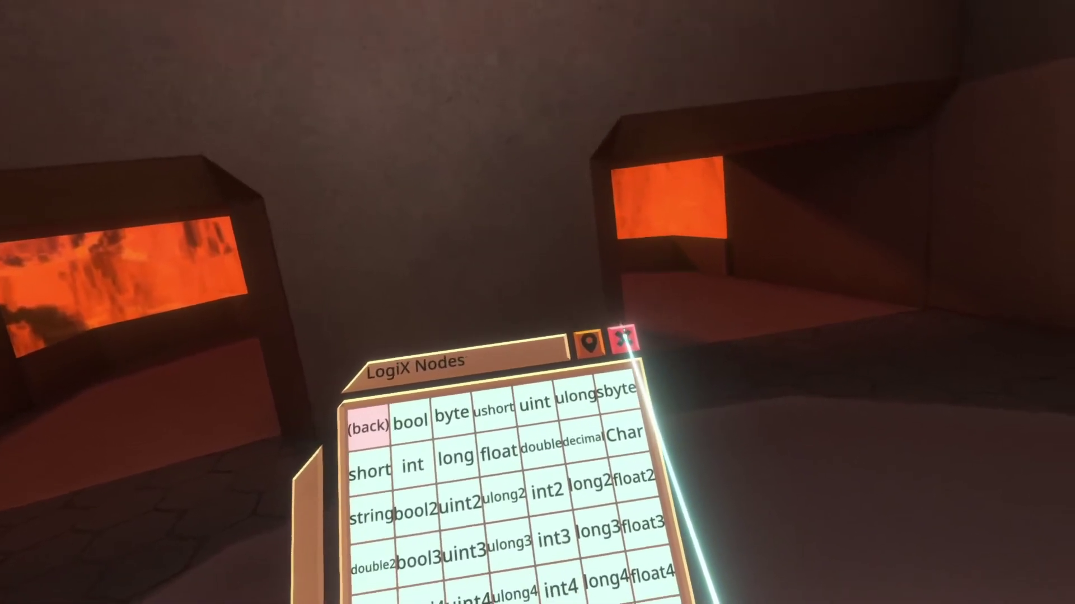
{"action": "left_click", "coordinate": [626, 340]}
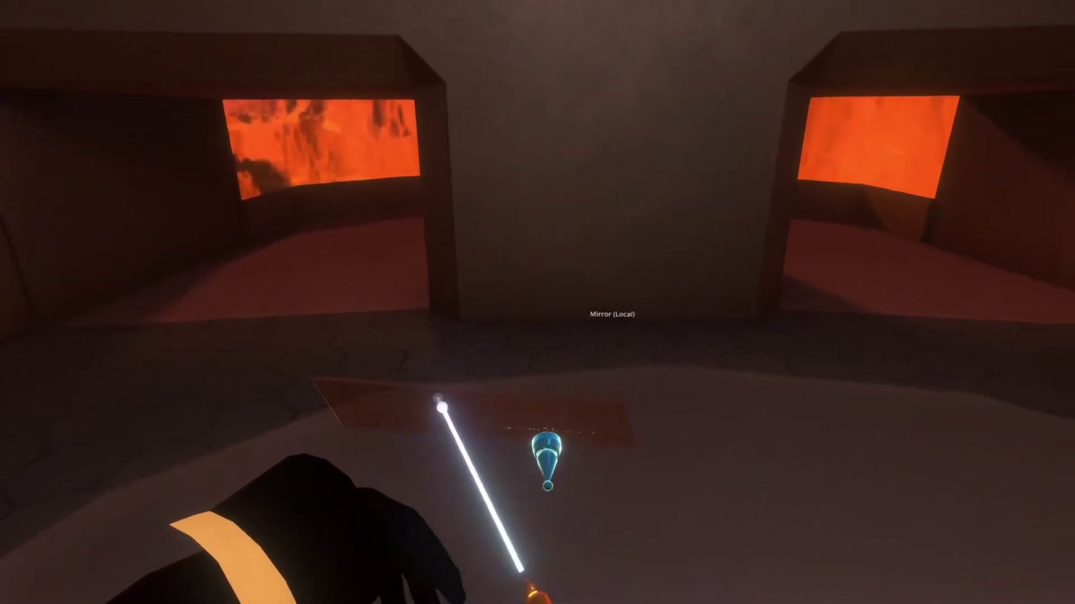
Create a new empty object and open it in the scene inspector to attach a component.
{"action": "key", "text": "t"}
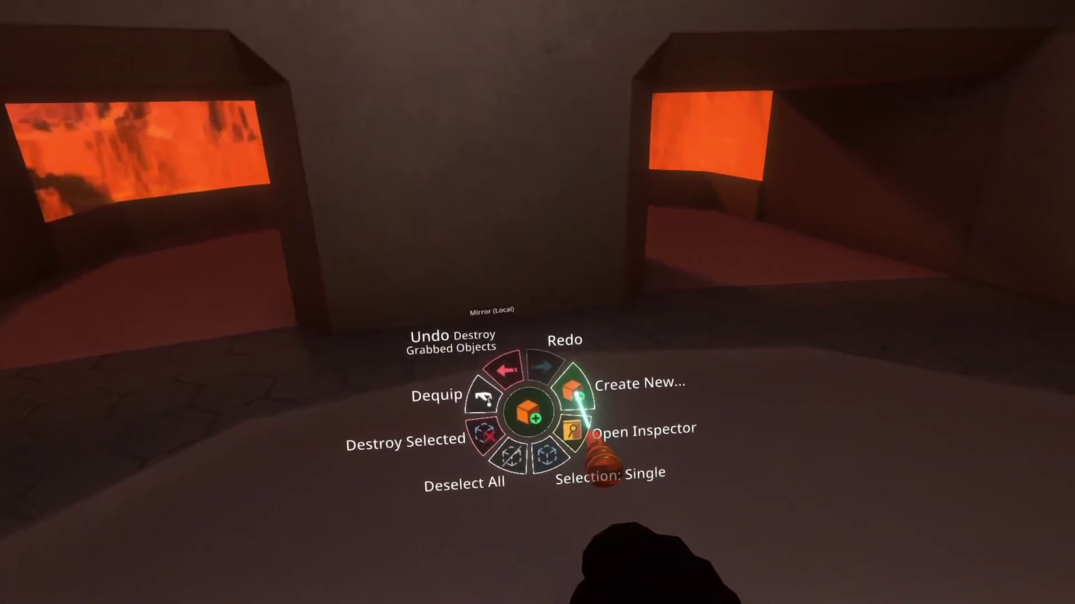
{"action": "left_click", "coordinate": [586, 386]}
{"action": "left_click", "coordinate": [552, 475]}
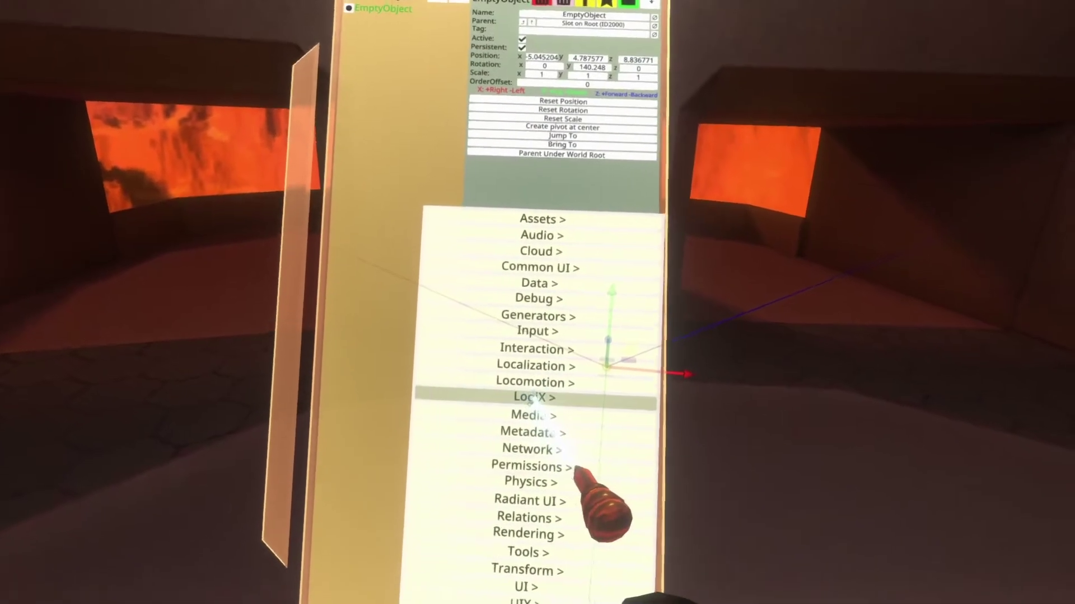
Attach a LogiX DynamicVariableInput component to the empty object, using IAvatarAnchor as its custom generic type.
{"action": "left_click", "coordinate": [535, 397]}
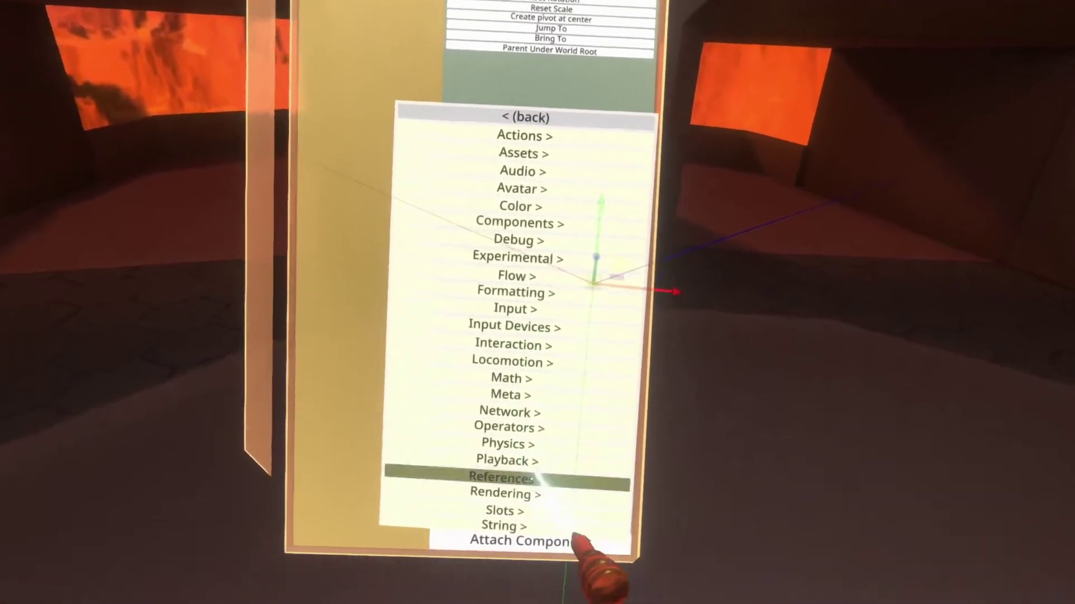
{"action": "scroll", "coordinate": [582, 402], "scroll_direction": "down", "scroll_amount": 5}
{"action": "left_click", "coordinate": [582, 385]}
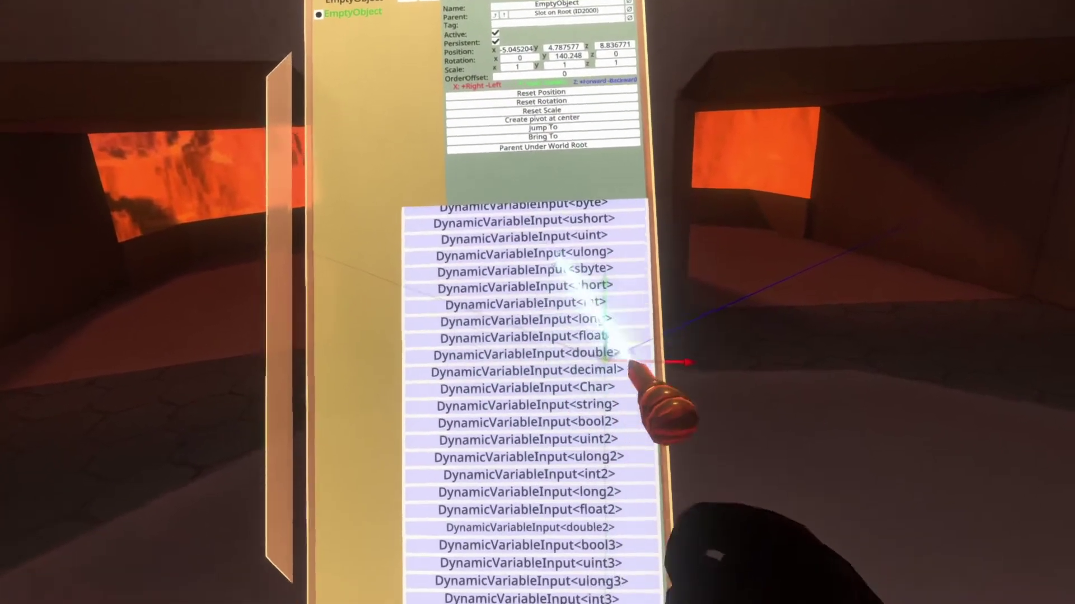
{"action": "scroll", "coordinate": [538, 392], "scroll_direction": "up", "scroll_amount": 3}
{"action": "scroll", "coordinate": [537, 495], "scroll_direction": "down", "scroll_amount": 10}
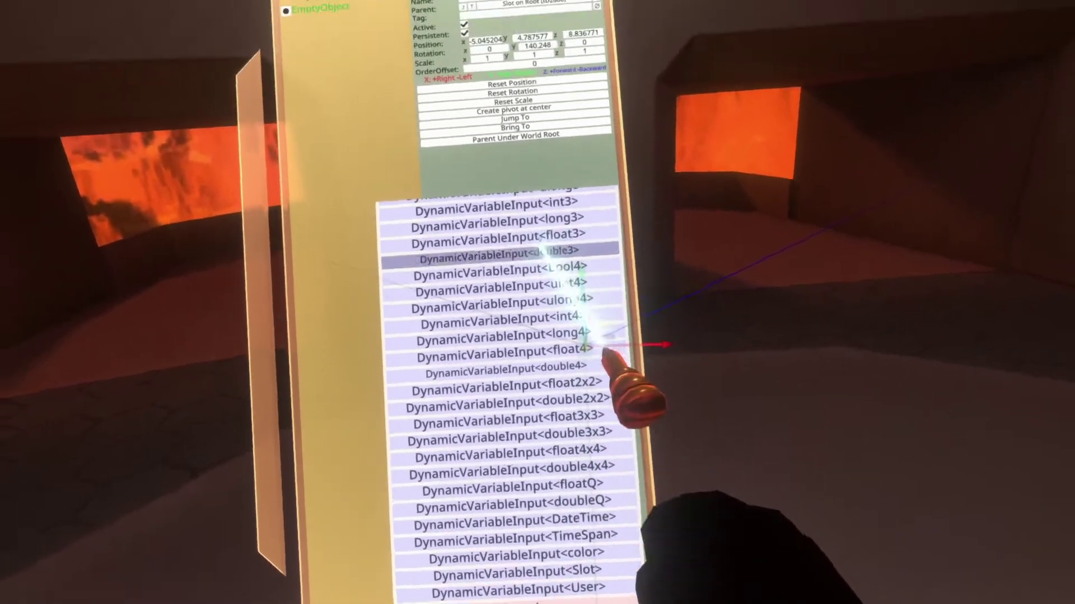
{"action": "scroll", "coordinate": [629, 523], "scroll_direction": "up", "scroll_amount": 5}
{"action": "scroll", "coordinate": [526, 448], "scroll_direction": "up", "scroll_amount": 2}
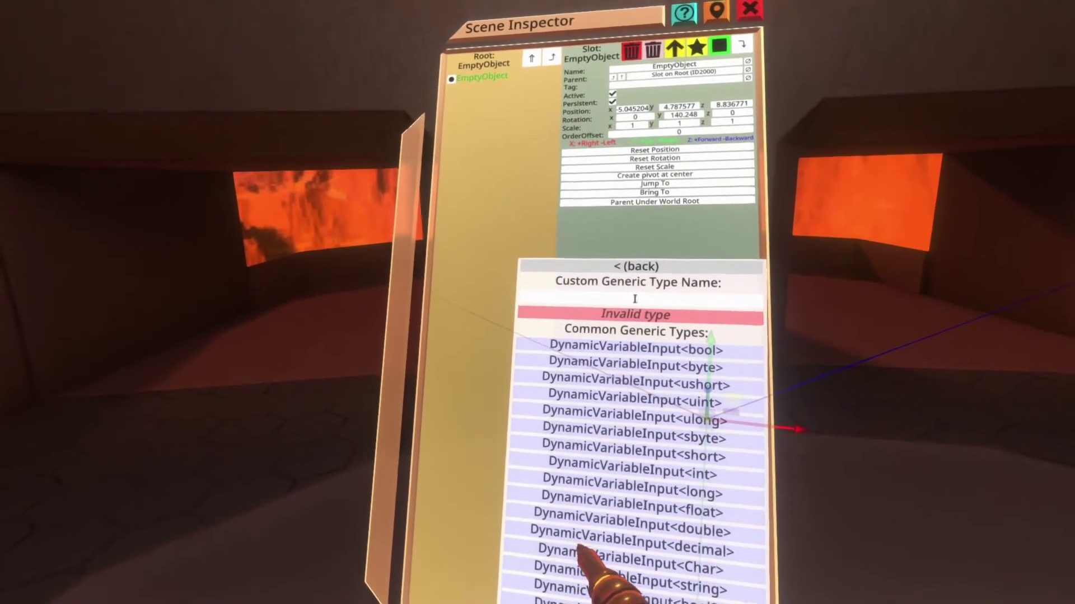
{"action": "type", "text": "ar"}
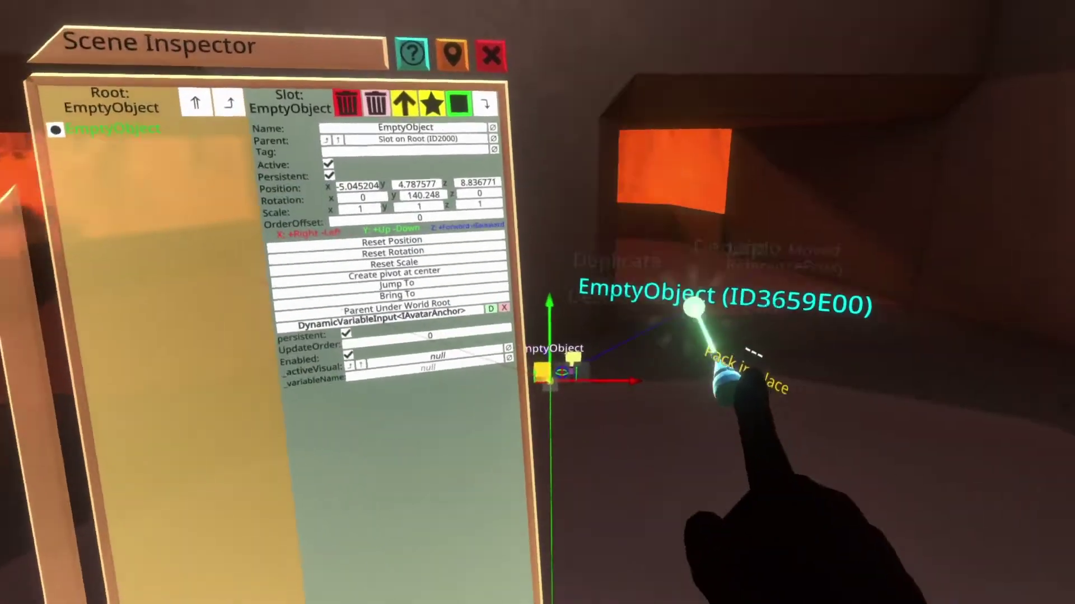
Unpack the empty object's LogiX node and pull a wire out of its Value (IAvatarAnchor) output.
{"action": "right_click", "coordinate": [616, 289]}
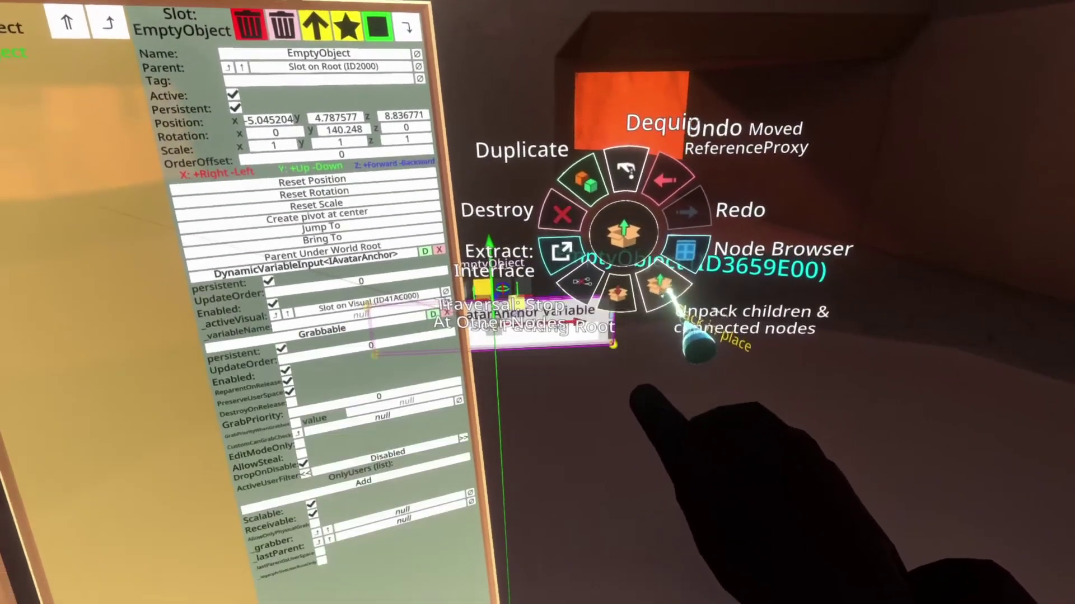
{"action": "right_click", "coordinate": [674, 299]}
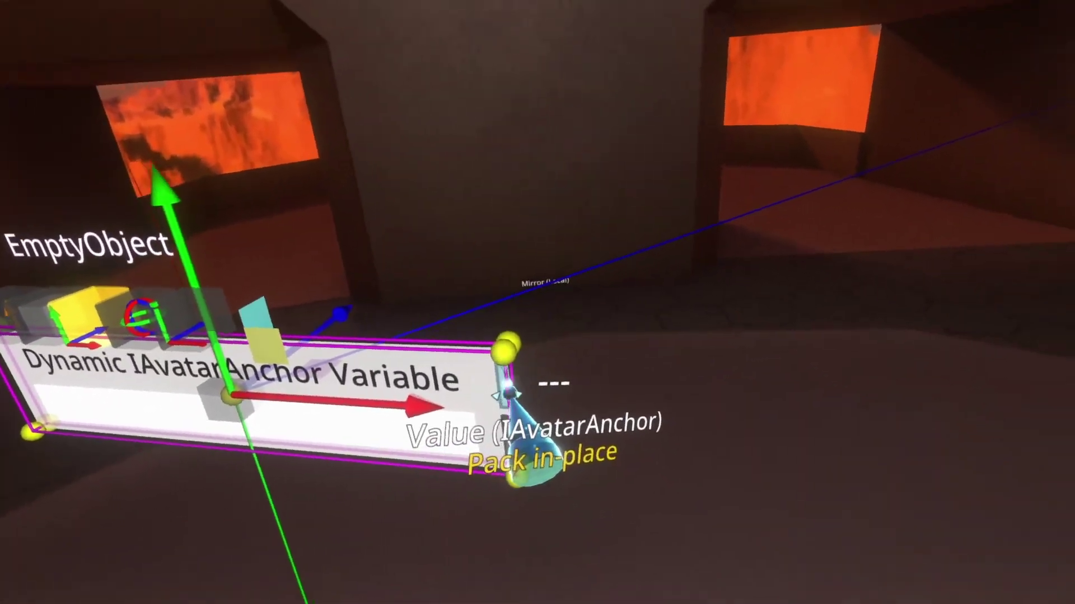
{"action": "left_click_drag", "start_coordinate": [509, 392], "coordinate": [732, 408]}
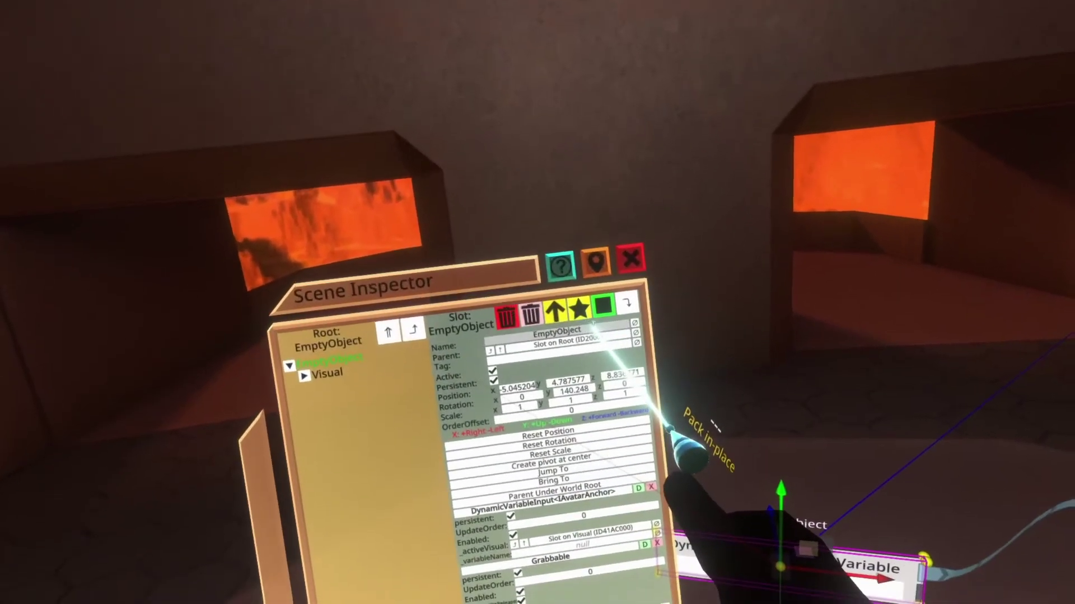
Rename the EmptyObject slot as DynVar<IAvatarAnchor>.
{"action": "key", "text": "ctrl+a"}
{"action": "key", "text": "BackSpace"}
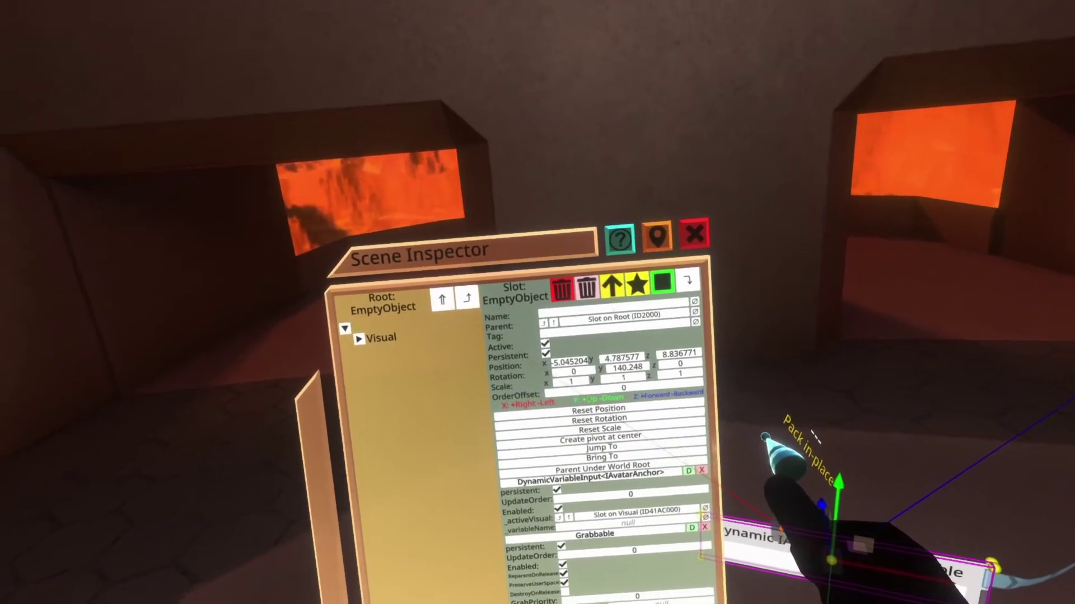
{"action": "type", "text": "Dyn"}
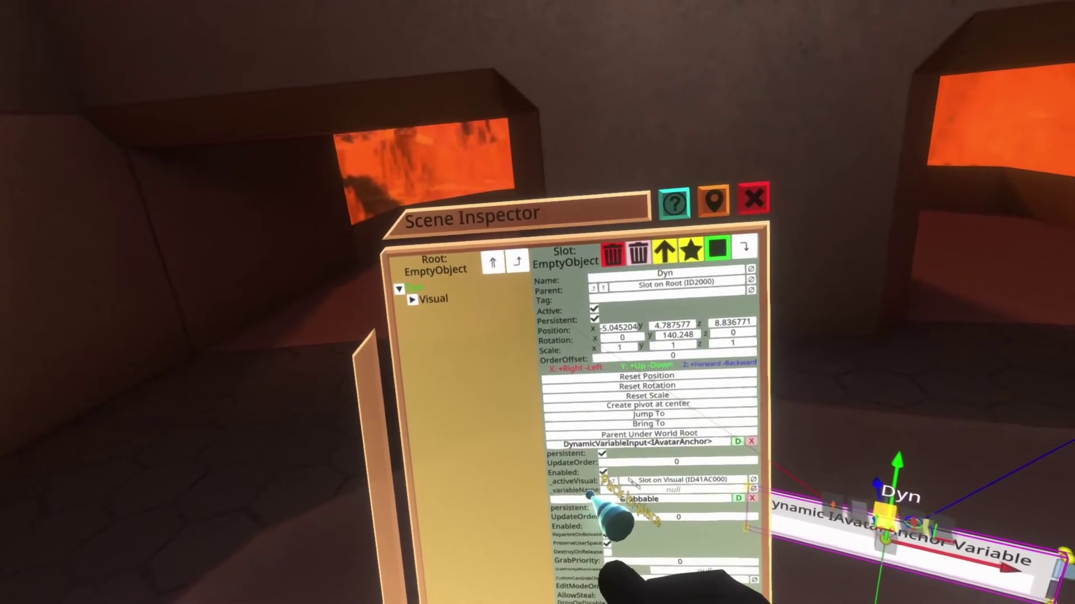
{"action": "type", "text": "Var<"}
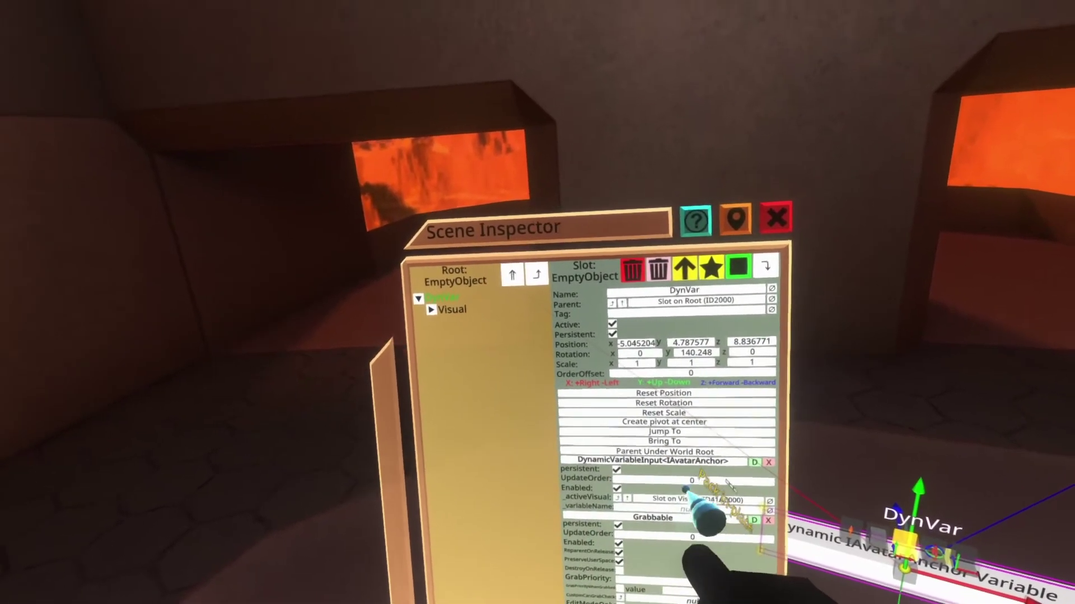
{"action": "type", "text": "IAvatarAnchor>"}
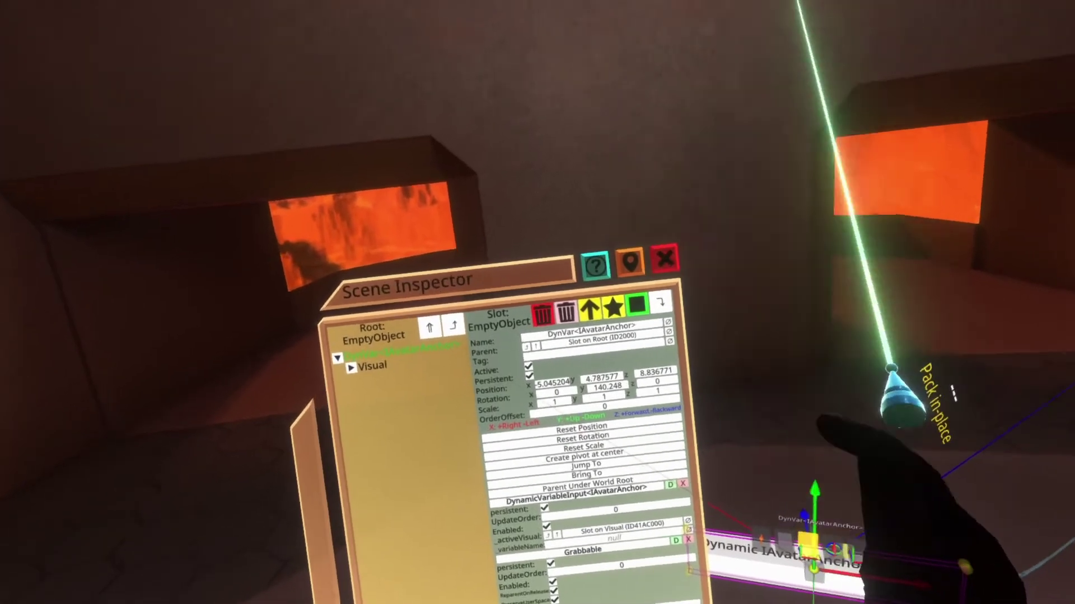
Check the names of the saved nodes in the DynVars folder of the public logix inventory, and return to the logix folder.
{"action": "left_click", "coordinate": [690, 210]}
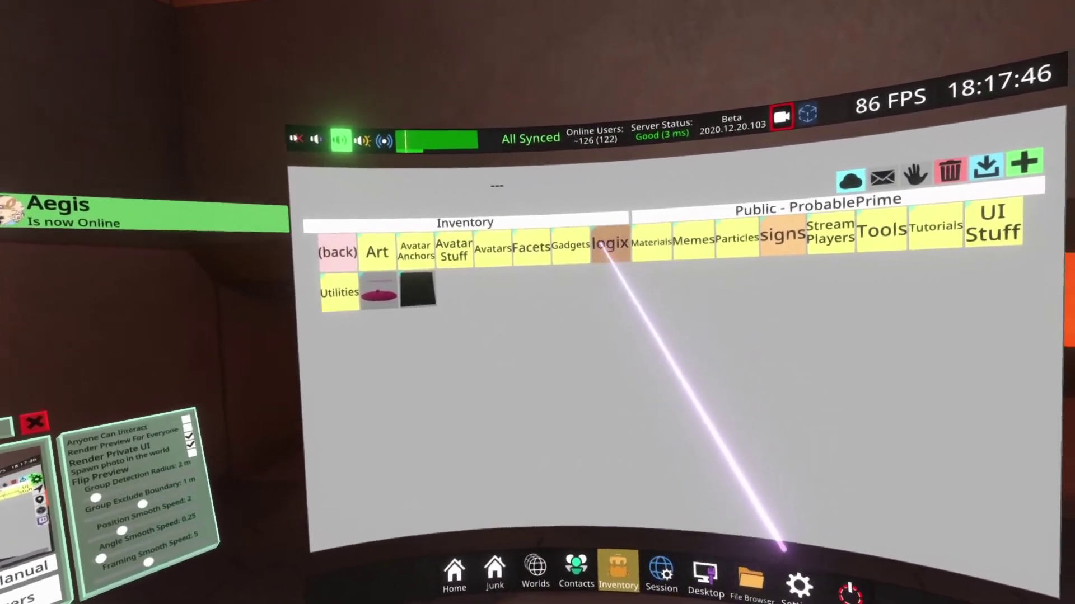
{"action": "left_click", "coordinate": [608, 249]}
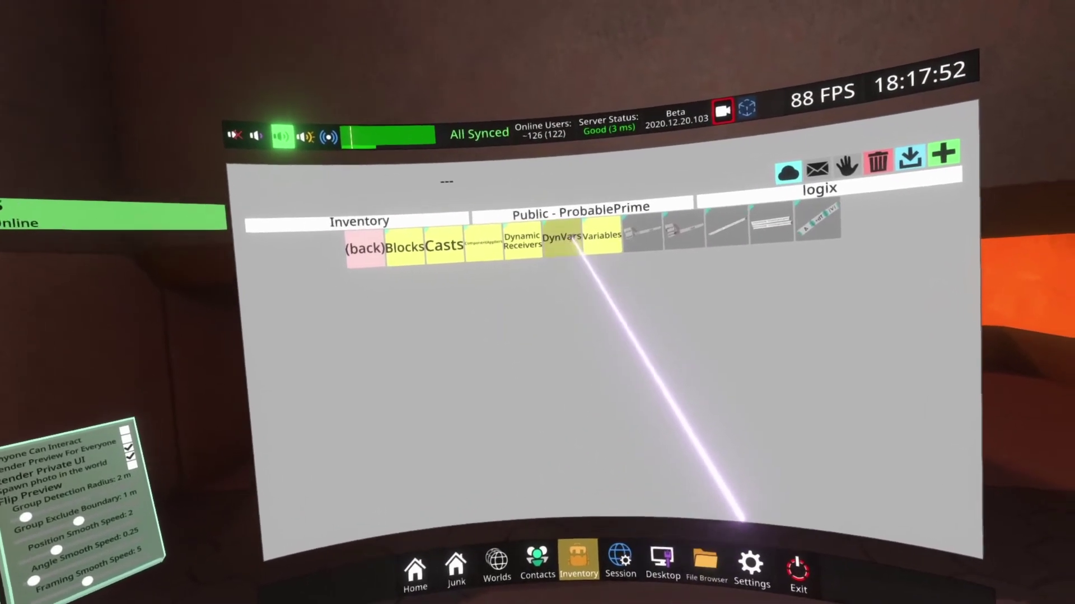
{"action": "left_click", "coordinate": [572, 244]}
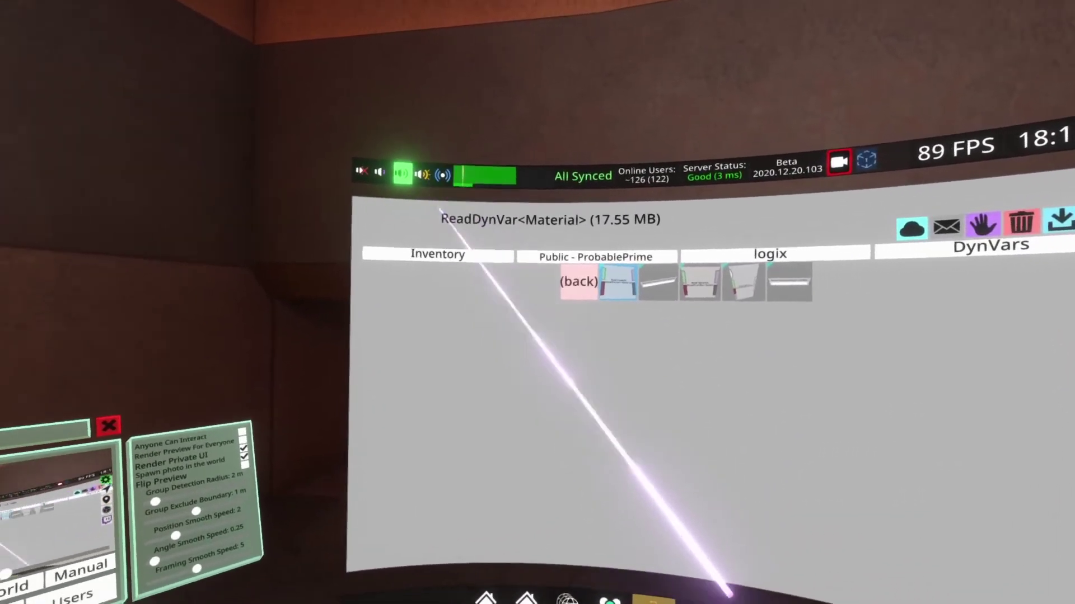
{"action": "left_click", "coordinate": [638, 275]}
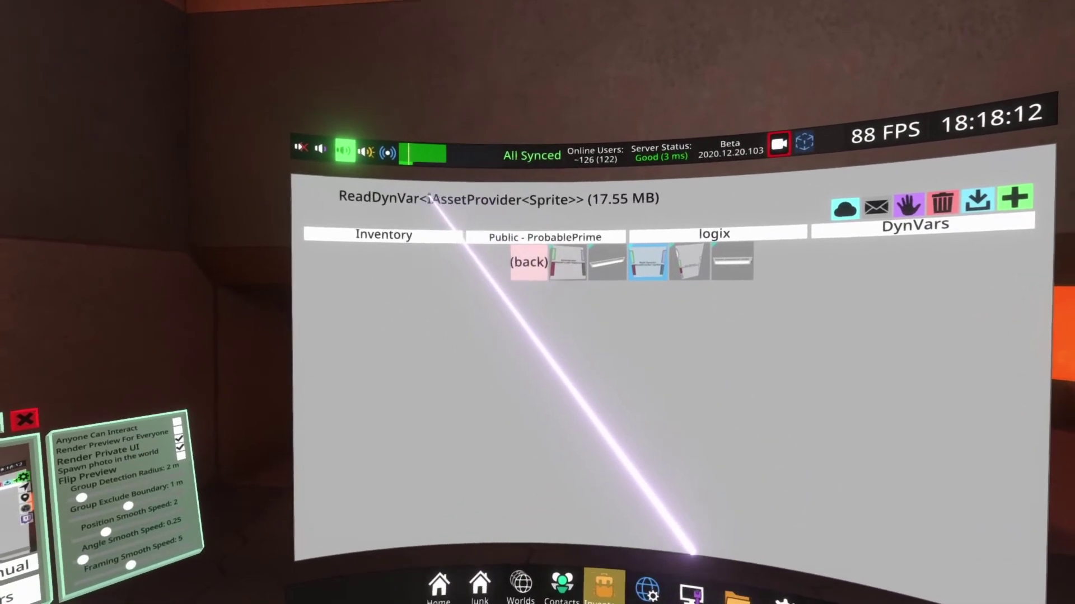
{"action": "left_click", "coordinate": [647, 255]}
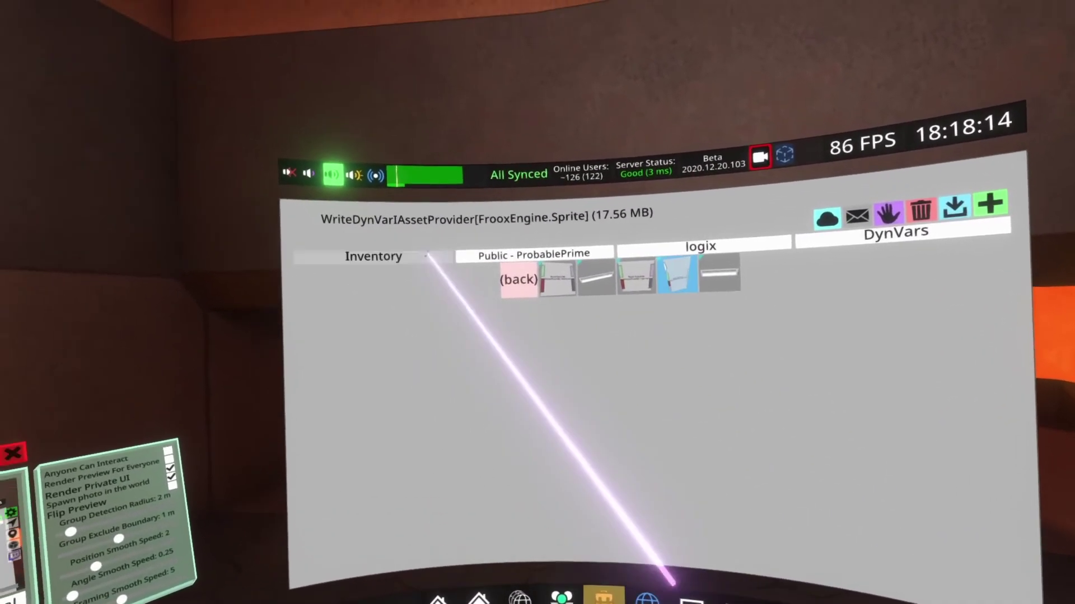
{"action": "left_click", "coordinate": [707, 267]}
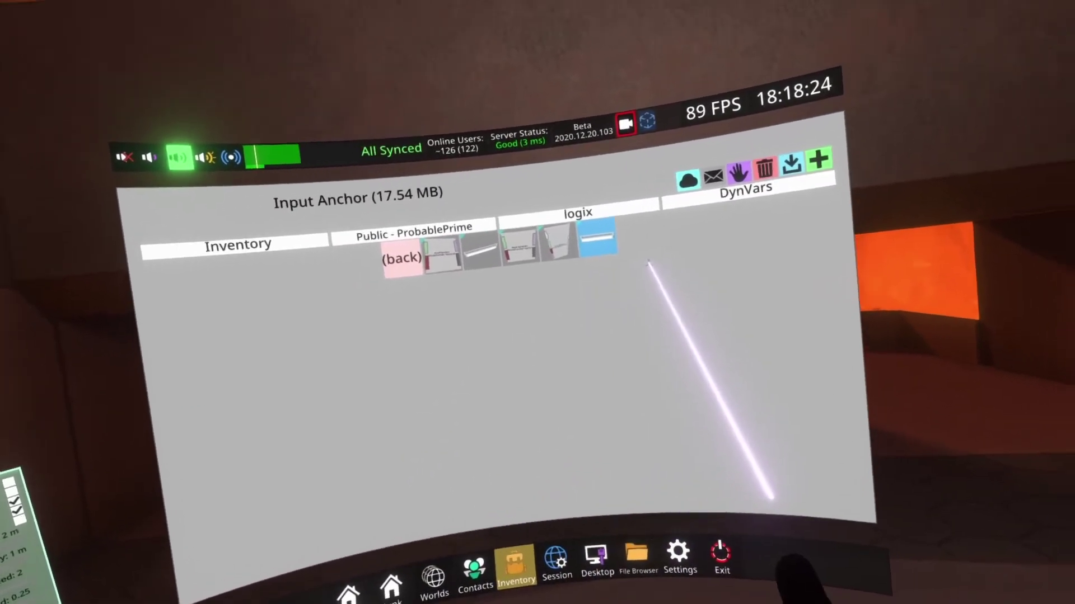
{"action": "left_click", "coordinate": [608, 264]}
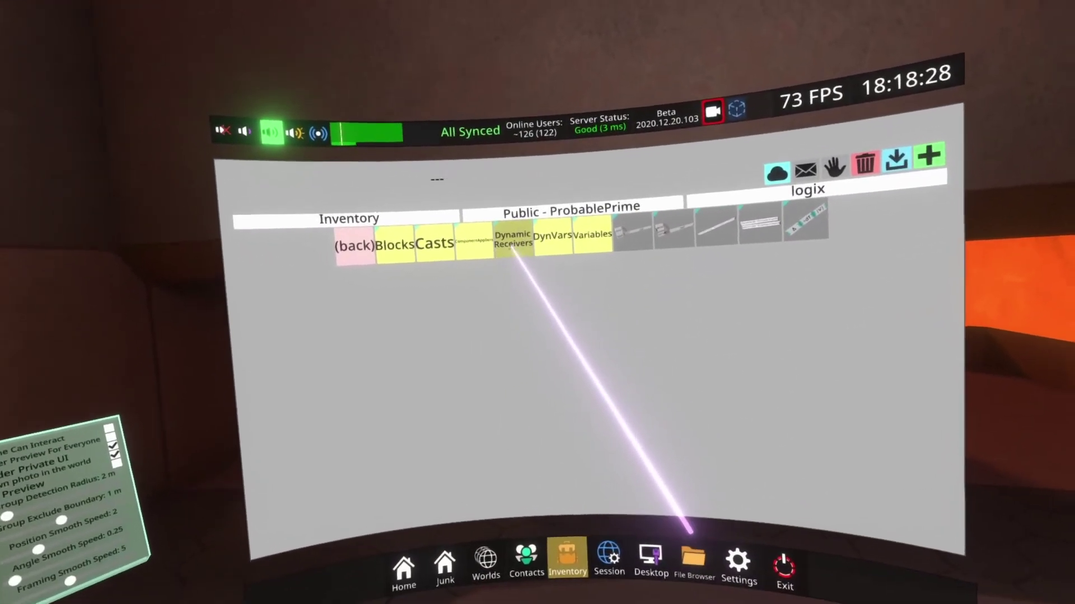
Check the saved receivers in the Dynamic Receivers folder, including D<Texture2D>, D<Datetime> and D<RefID>, and return to the logix folder.
{"action": "left_click", "coordinate": [512, 251]}
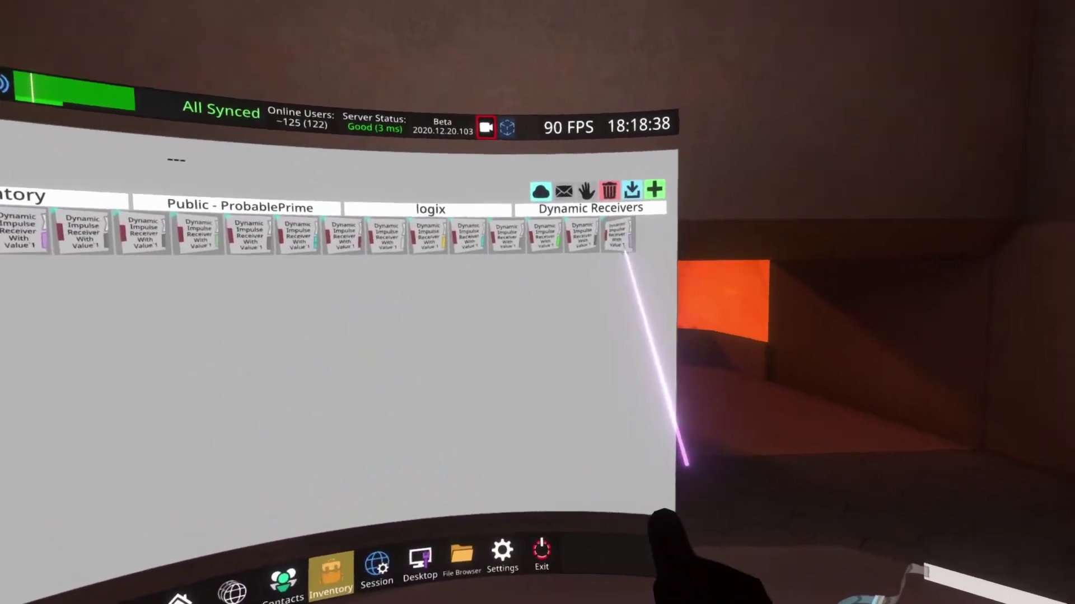
{"action": "left_click", "coordinate": [609, 235]}
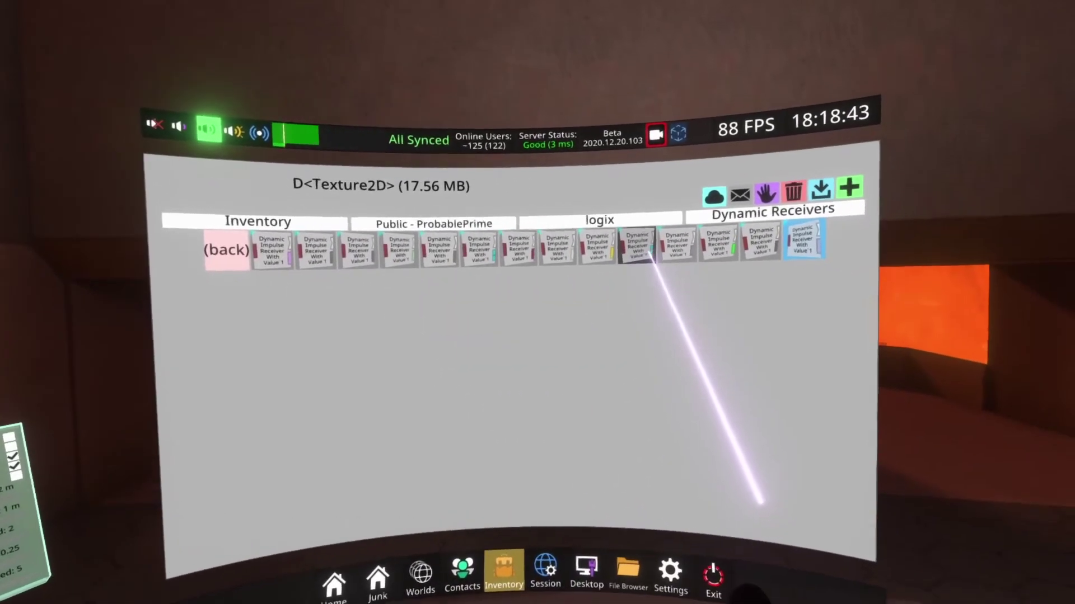
{"action": "left_click", "coordinate": [854, 243]}
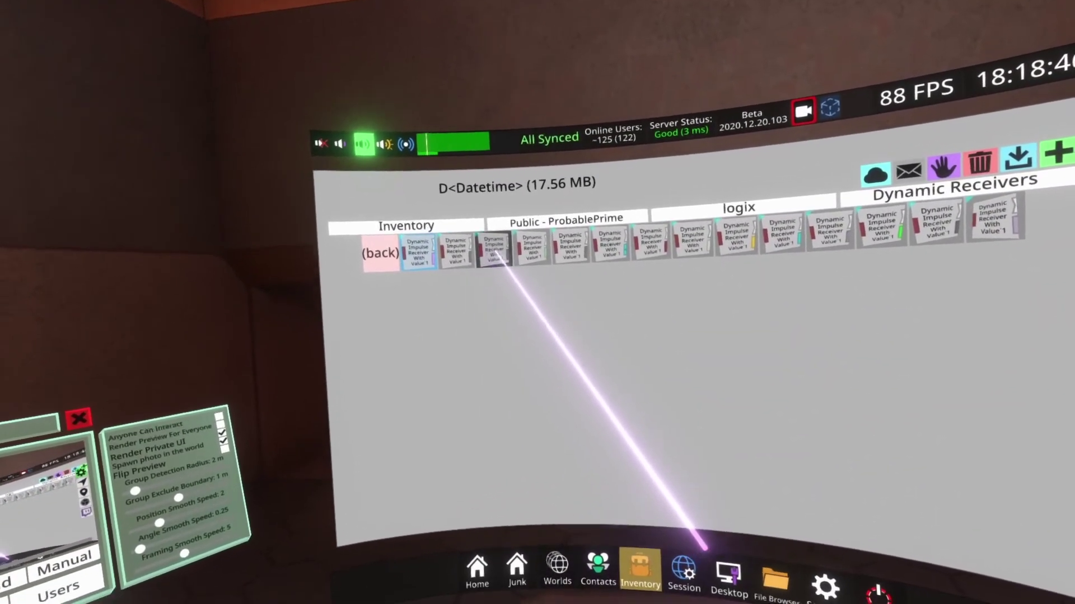
{"action": "left_click", "coordinate": [493, 252]}
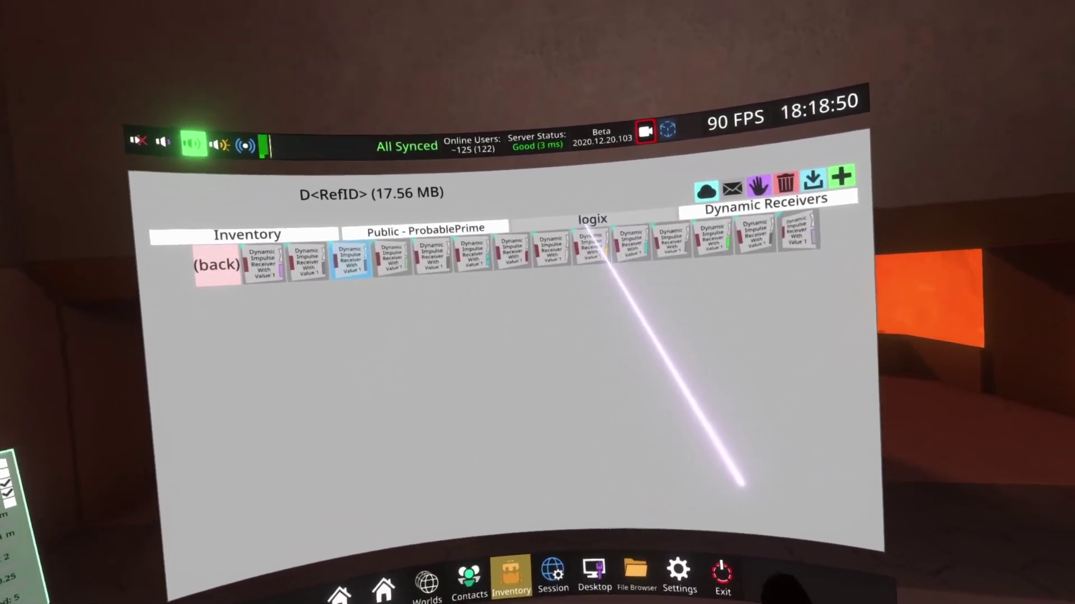
{"action": "left_click", "coordinate": [595, 222]}
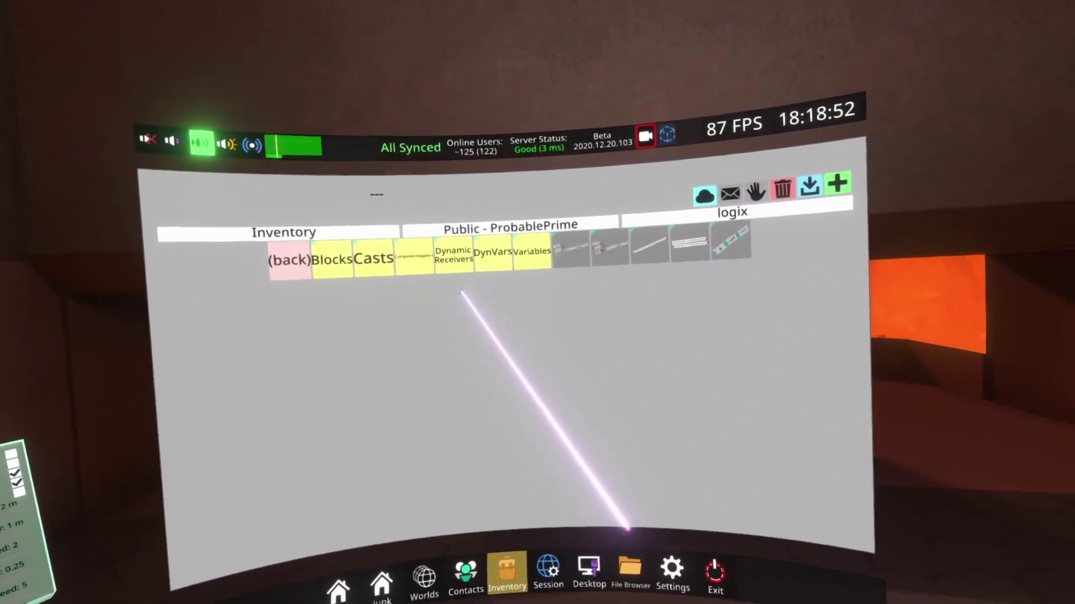
Close the inventory and show the OBS streaming and recording controls of the camera control.
{"action": "key", "text": "Escape"}
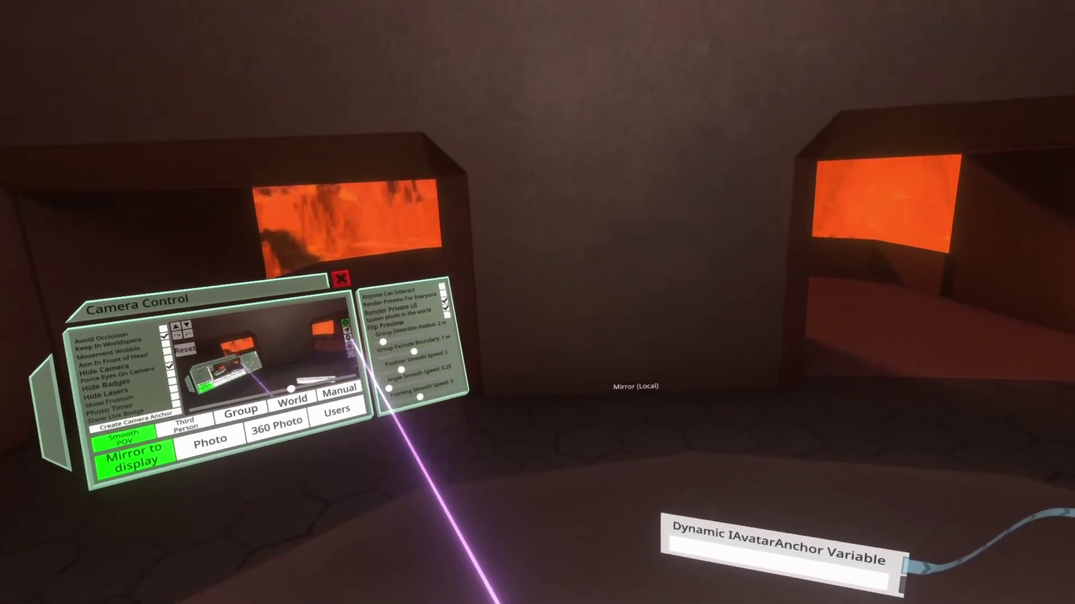
{"action": "left_click", "coordinate": [295, 385]}
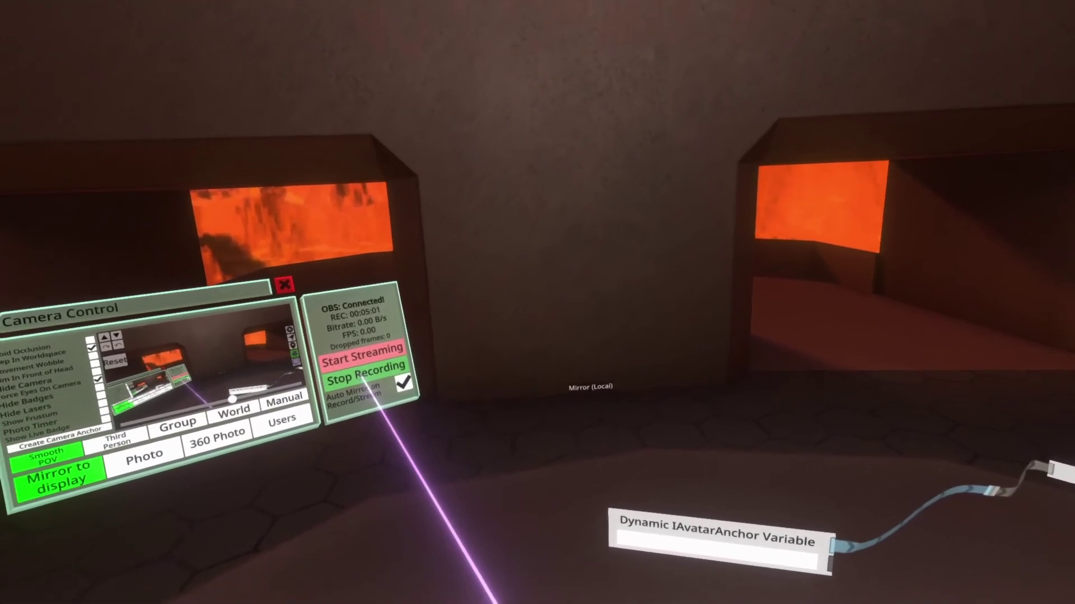